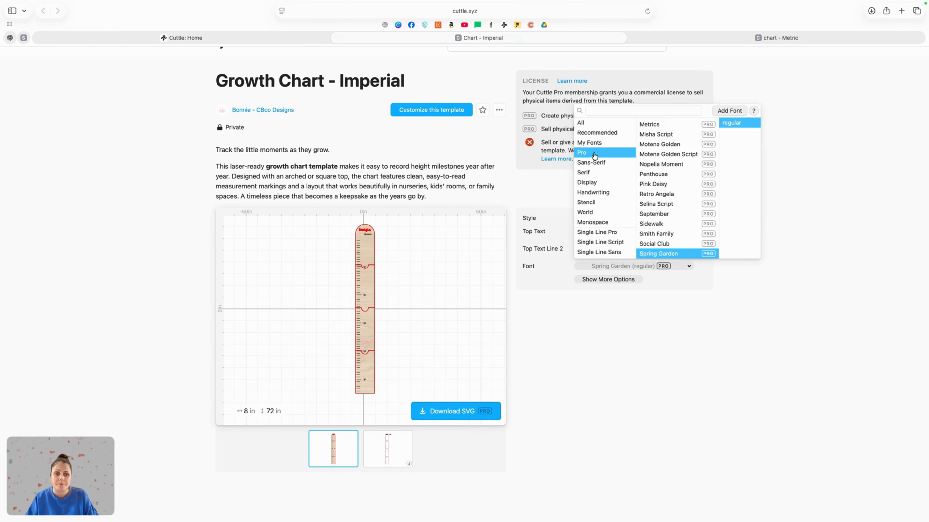
Step: Preview other Pro fonts such as September for the chart text, leaving Spring Garden selected
{"action": "left_click", "coordinate": [663, 205]}
{"action": "left_click", "coordinate": [663, 214]}
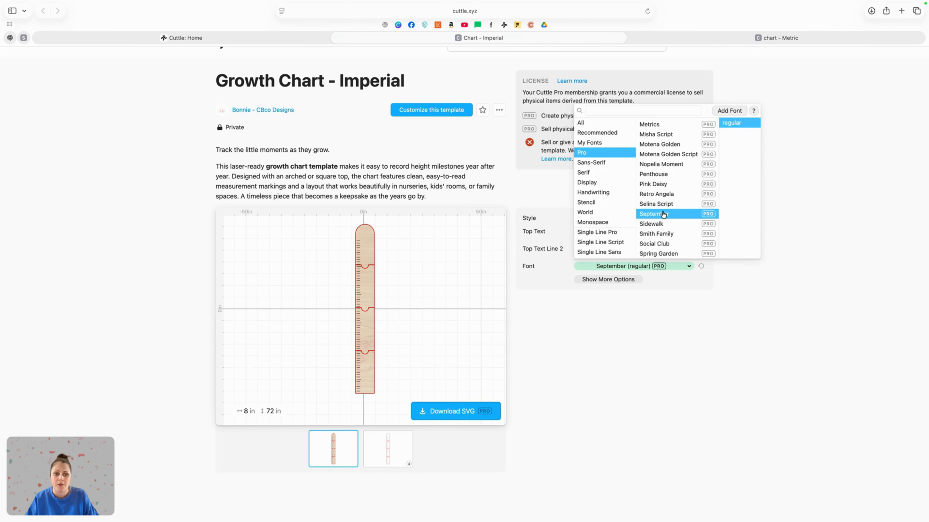
{"action": "left_click", "coordinate": [660, 253]}
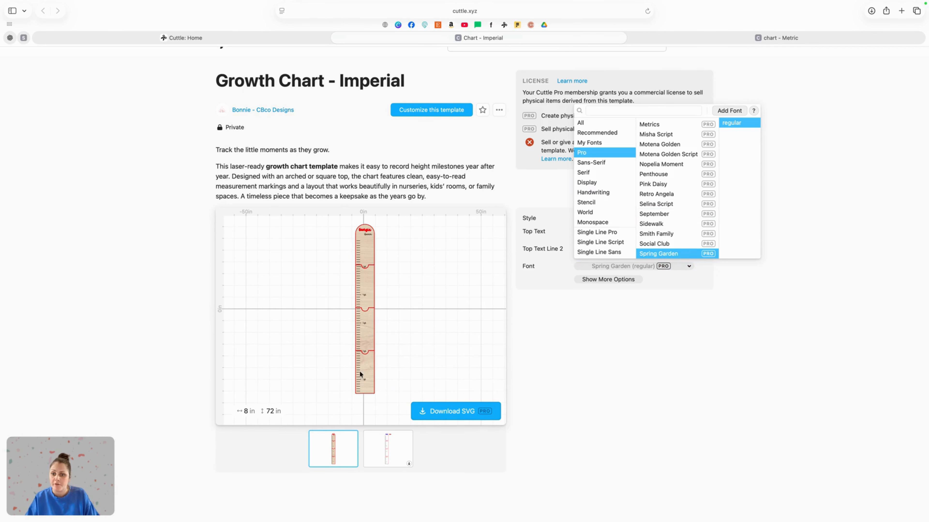
{"action": "left_click", "coordinate": [671, 351]}
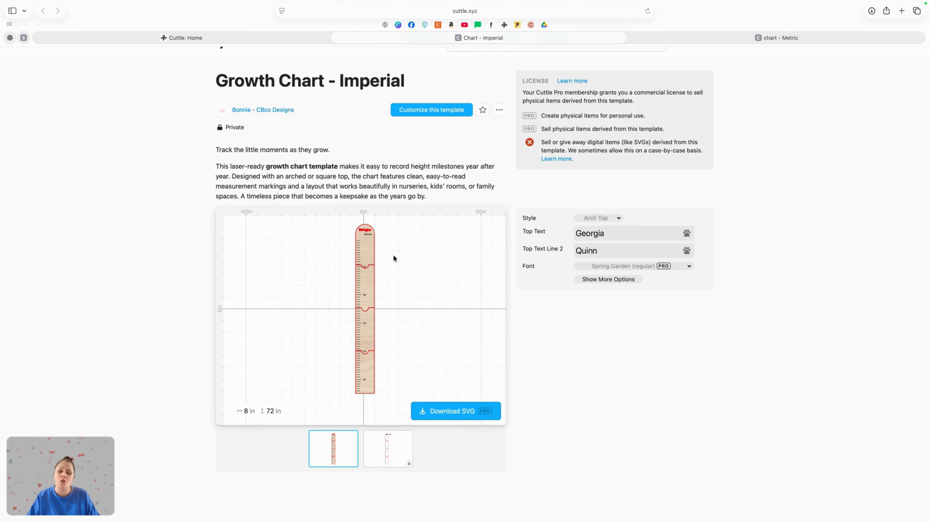
Step: Open the Growth Chart - Imperial template in the Cuttle editor
{"action": "left_click", "coordinate": [500, 112]}
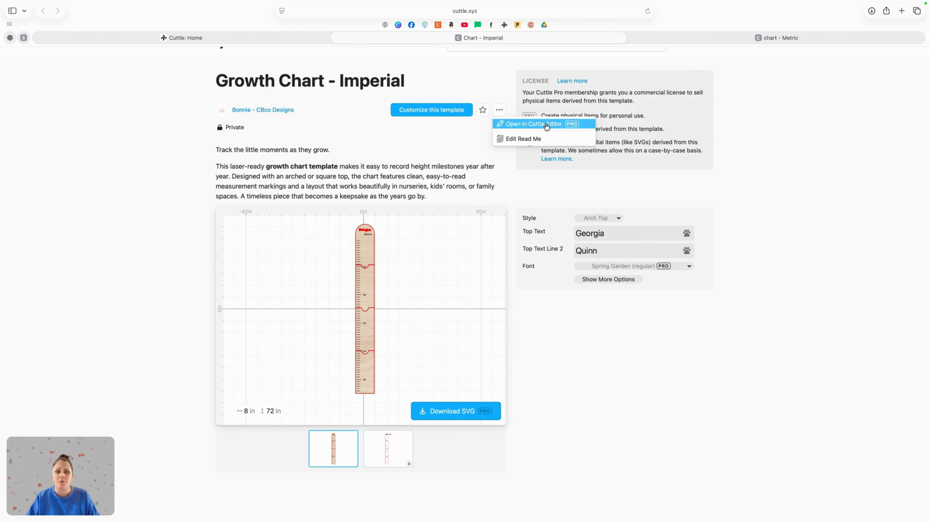
{"action": "left_click", "coordinate": [529, 124]}
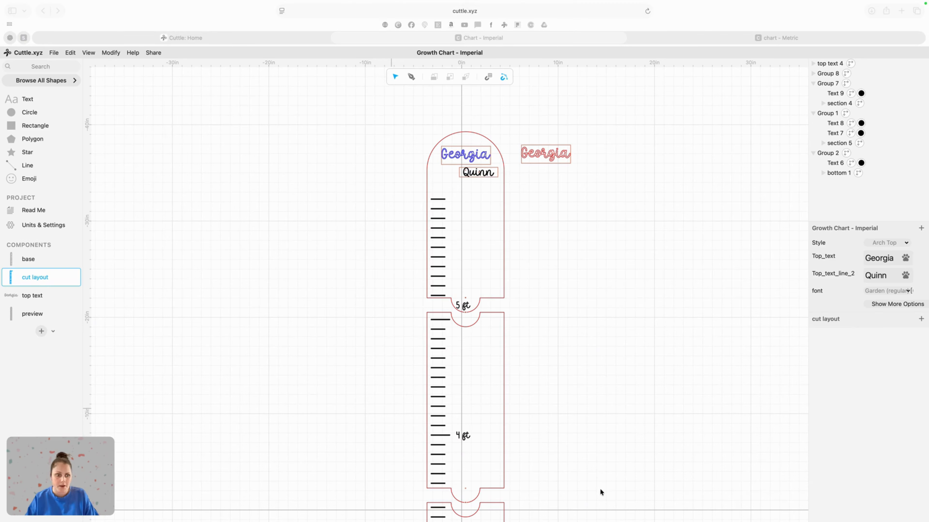
{"action": "left_click", "coordinate": [625, 329]}
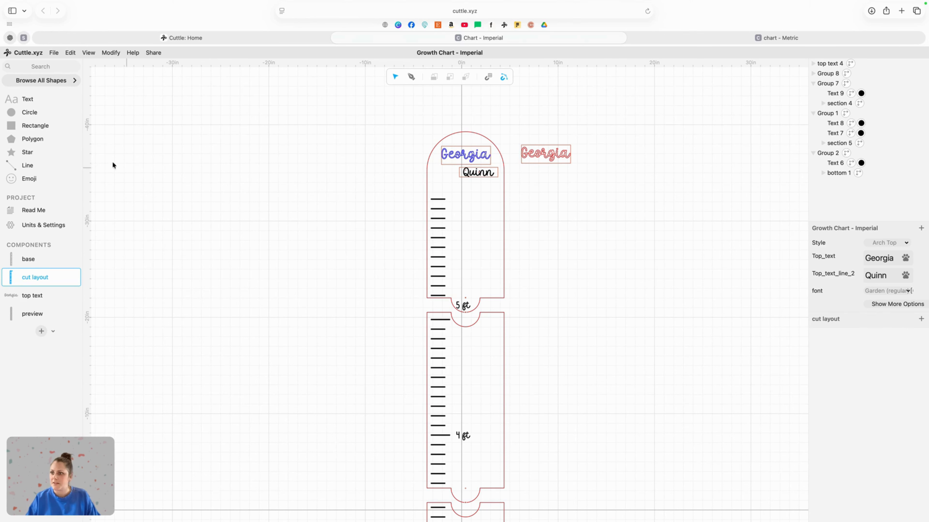
Step: Add an emoji shape and replace its smiley with a flower icon from the Noun Project results
{"action": "left_click", "coordinate": [27, 178]}
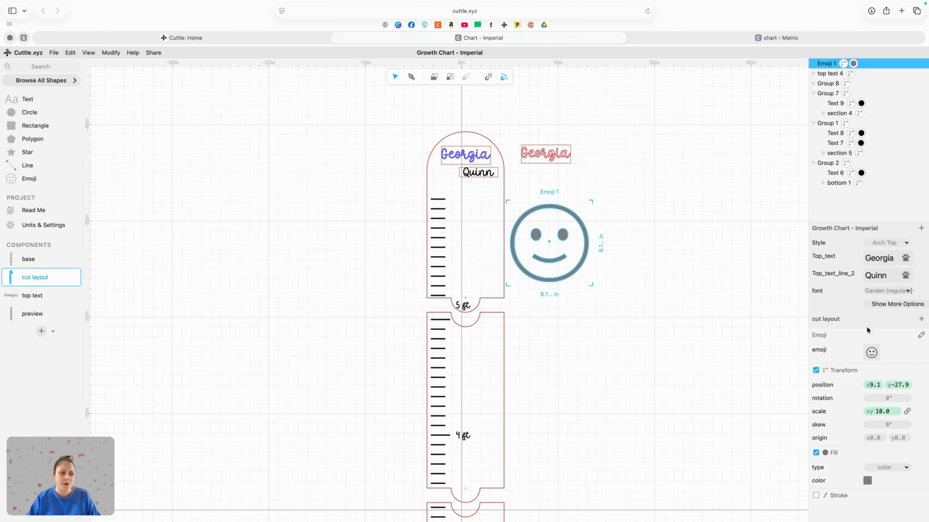
{"action": "left_click", "coordinate": [872, 352]}
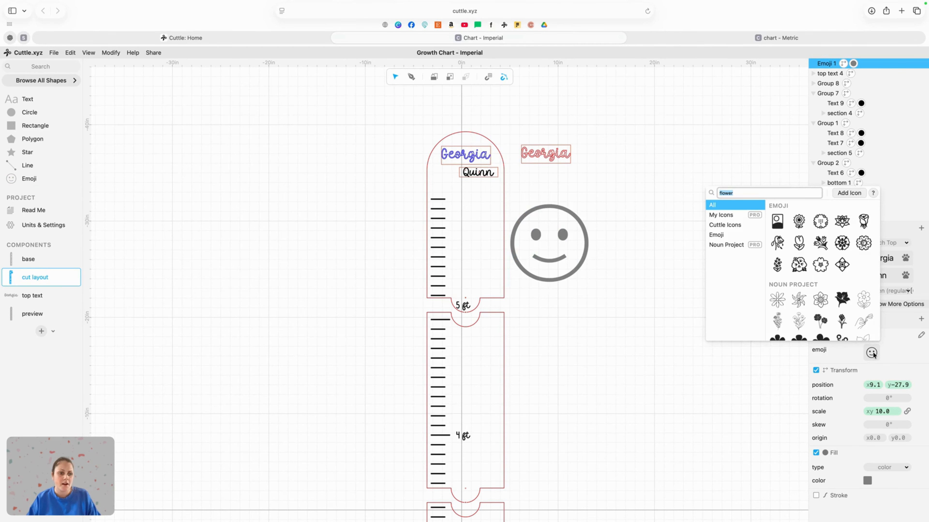
{"action": "scroll", "coordinate": [818, 278], "scroll_direction": "down", "scroll_amount": 1}
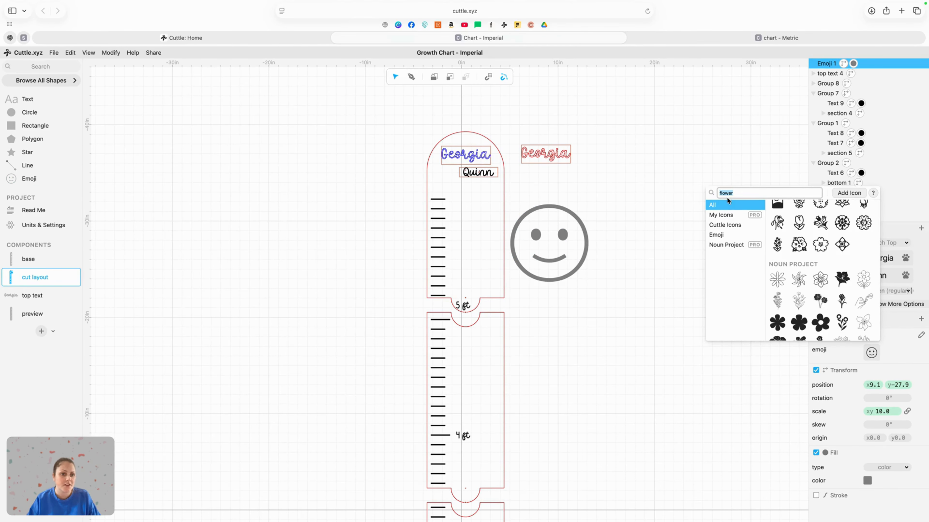
{"action": "scroll", "coordinate": [819, 292], "scroll_direction": "down", "scroll_amount": 1}
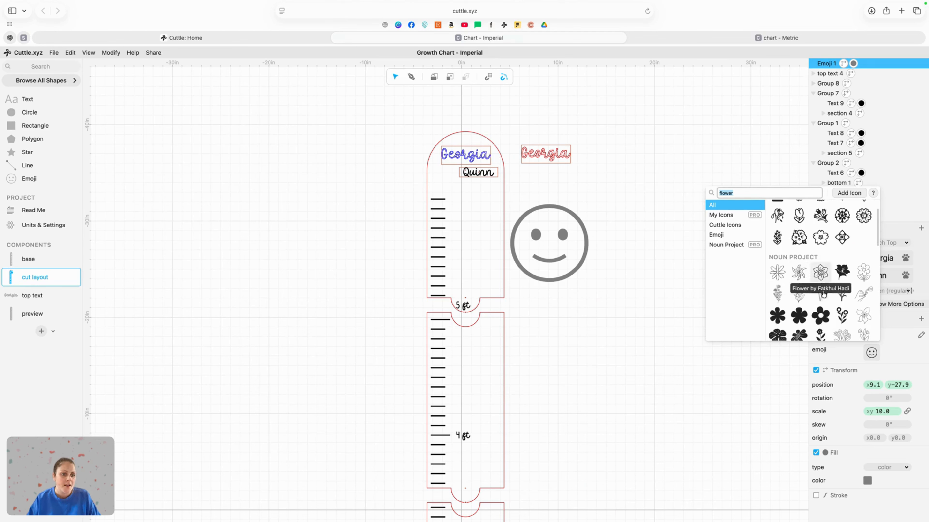
{"action": "left_click", "coordinate": [822, 318]}
{"action": "left_click", "coordinate": [596, 314]}
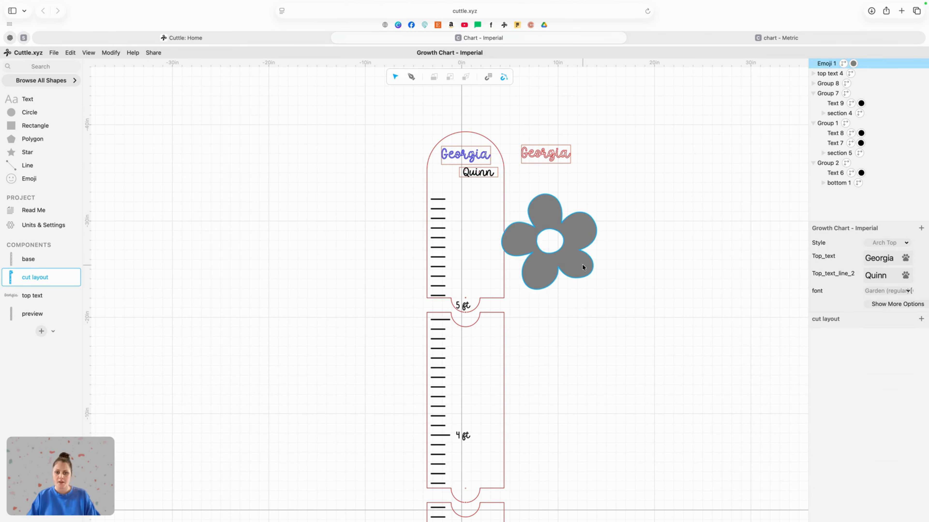
Step: Scale the flower down to about 3.6 in and place it over the right edge of the chart's top section
{"action": "left_click_drag", "start_coordinate": [602, 293], "coordinate": [515, 212]}
{"action": "left_click", "coordinate": [618, 279]}
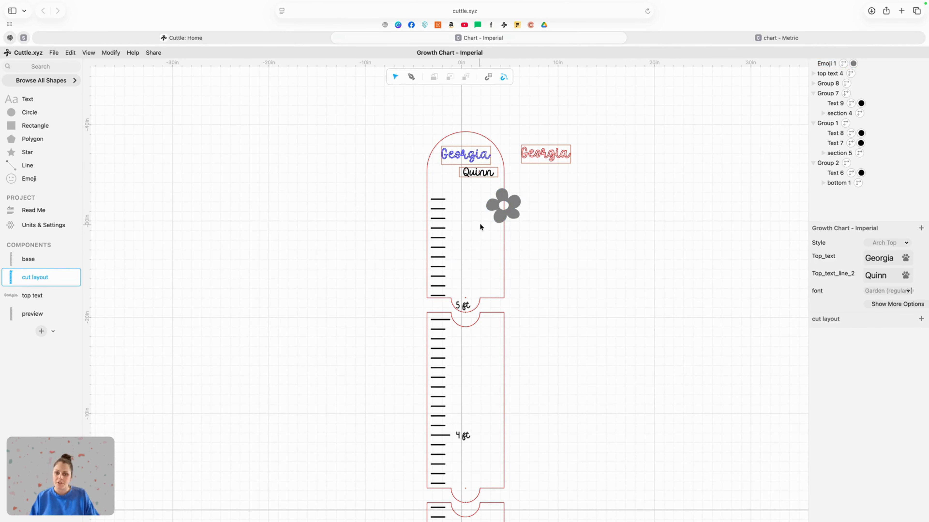
{"action": "left_click", "coordinate": [500, 216]}
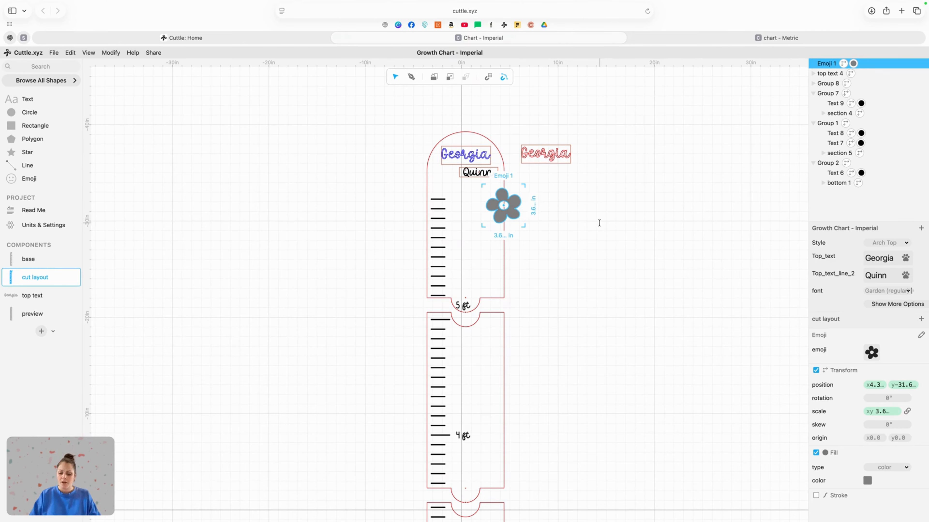
Step: Duplicate the flower and move the copy off the chart to the right
{"action": "key", "text": "super+d"}
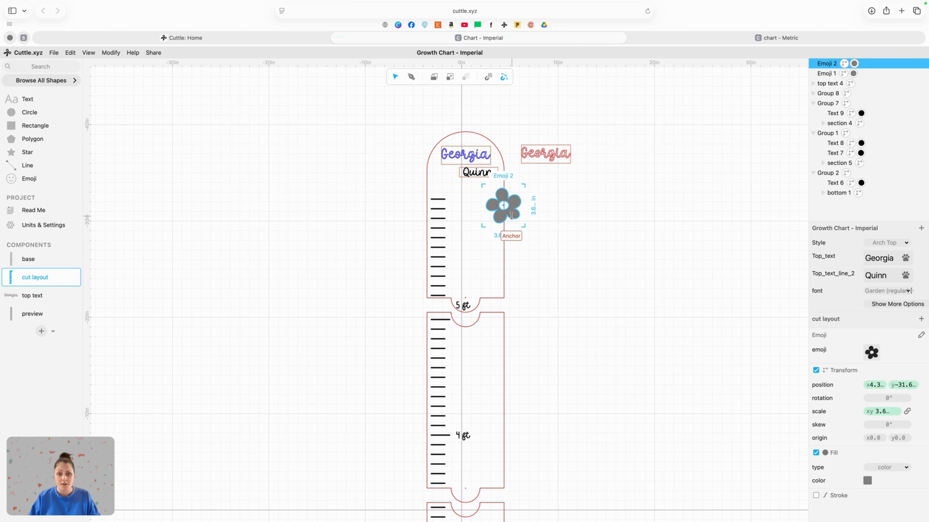
{"action": "left_click_drag", "start_coordinate": [503, 206], "coordinate": [602, 207]}
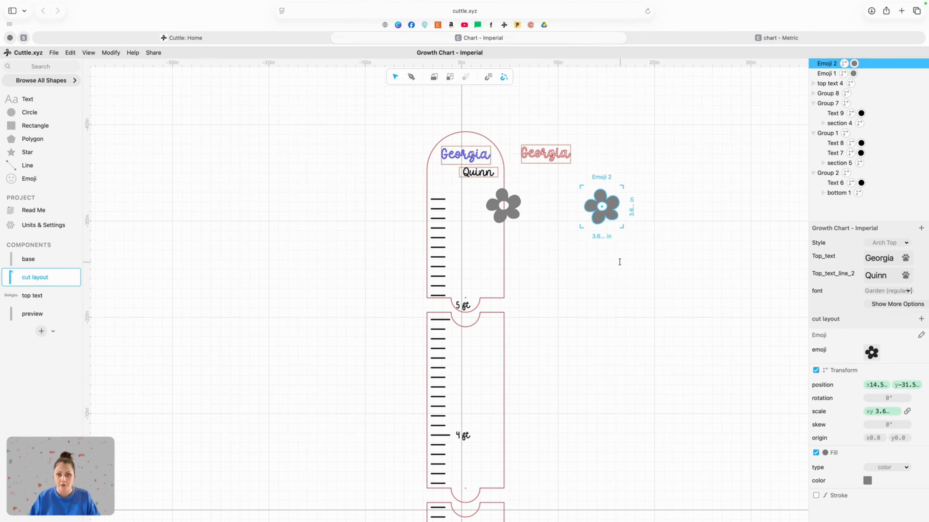
{"action": "left_click", "coordinate": [584, 264]}
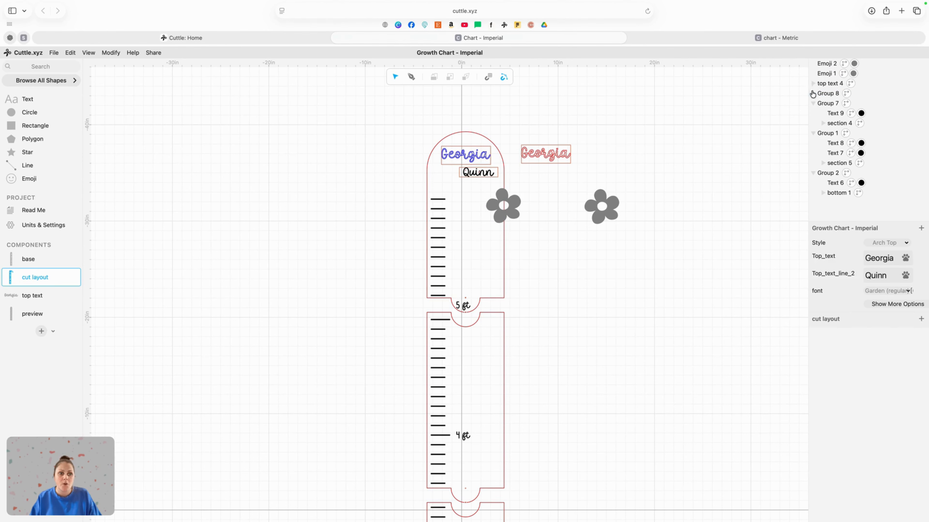
Step: Move the first flower into the chart's top 1 group in the layer list
{"action": "left_click", "coordinate": [812, 95]}
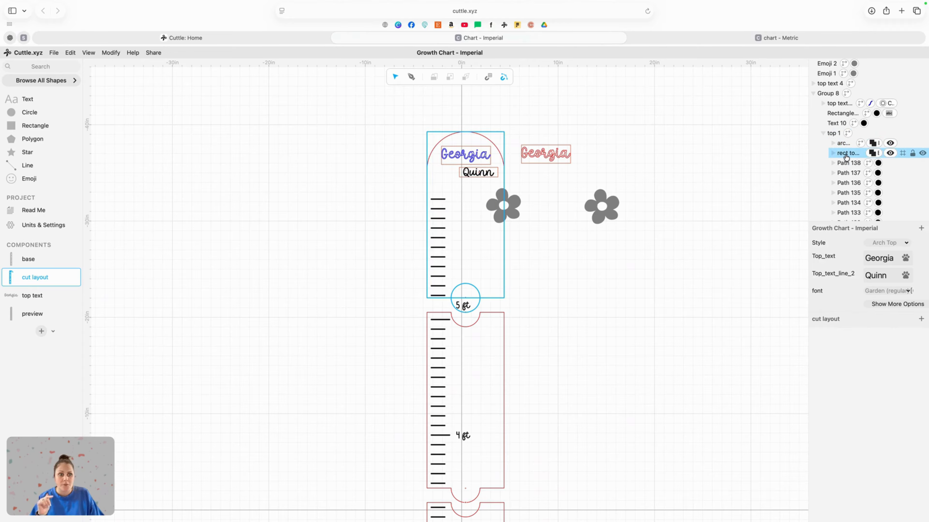
{"action": "left_click", "coordinate": [842, 144]}
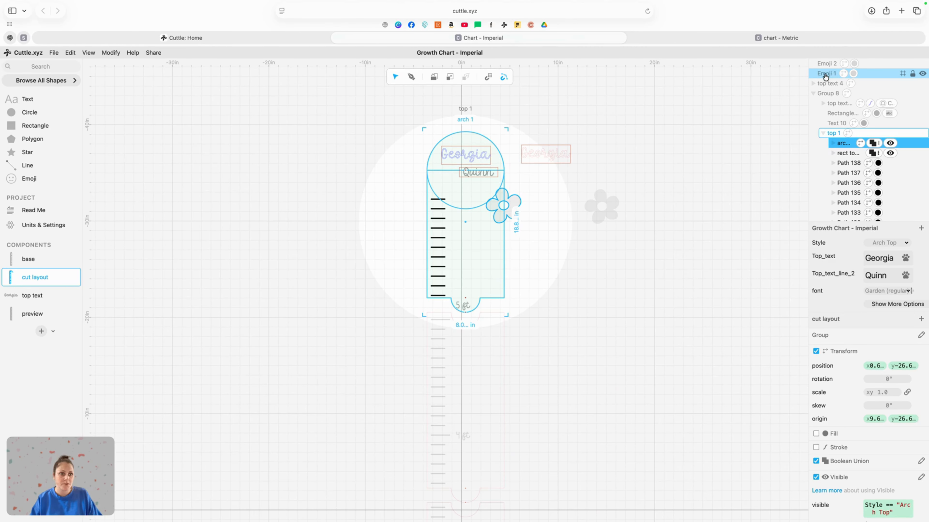
{"action": "left_click_drag", "start_coordinate": [825, 75], "coordinate": [845, 145]}
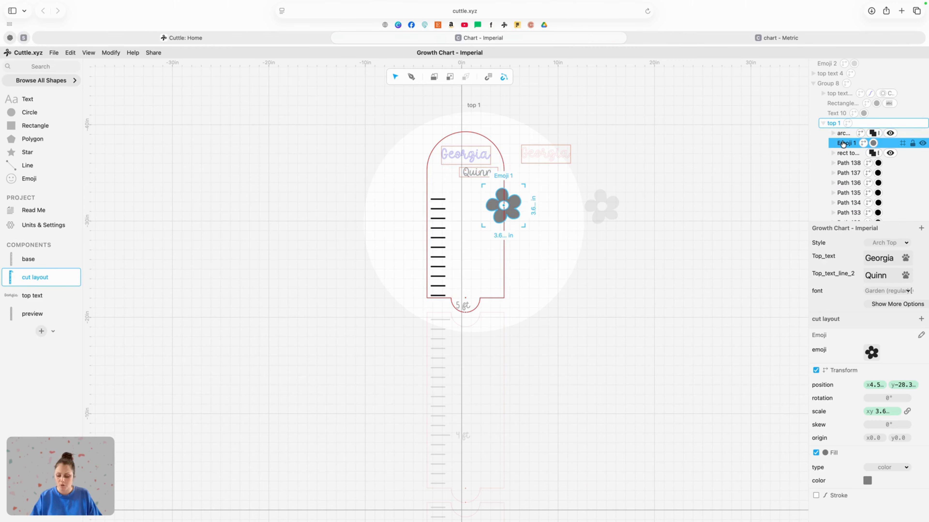
Step: Select the arch together with the flower and combine them with Boolean Union
{"action": "left_click", "coordinate": [843, 134], "text": "shift"}
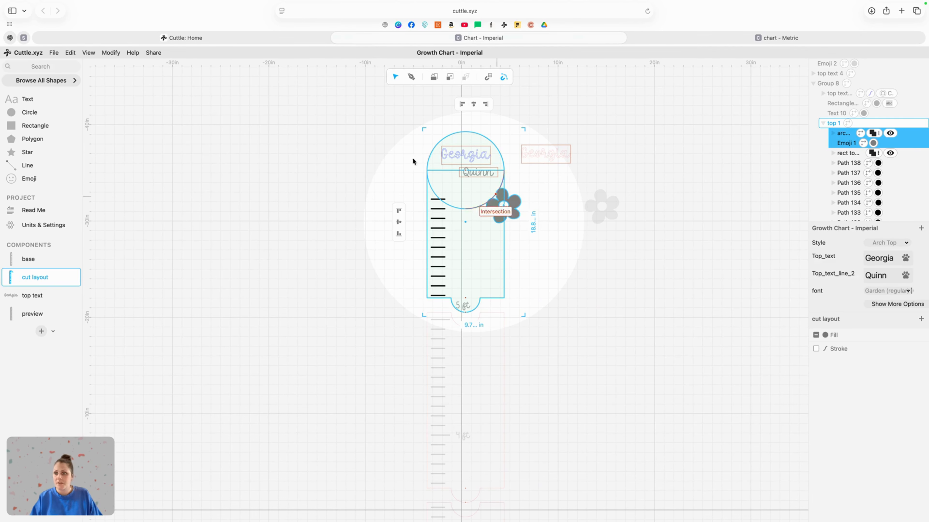
{"action": "left_click", "coordinate": [110, 52]}
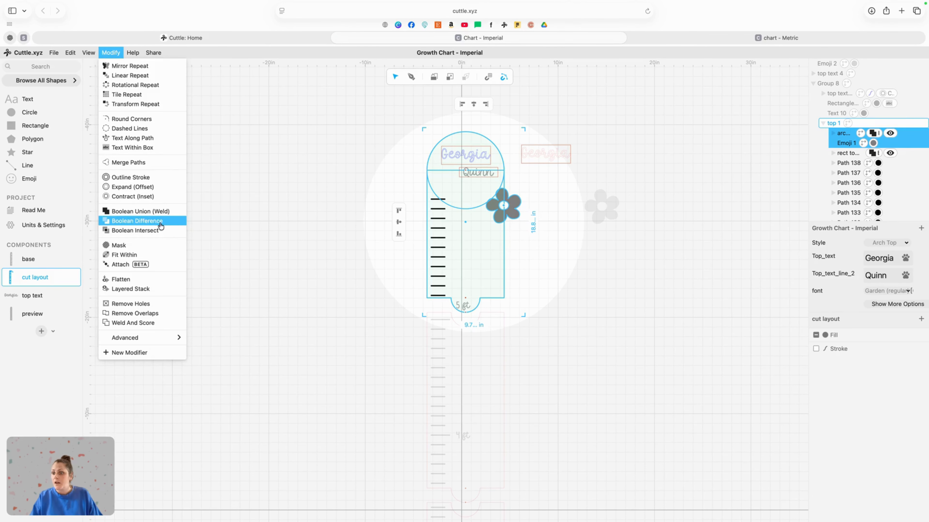
{"action": "left_click", "coordinate": [158, 216]}
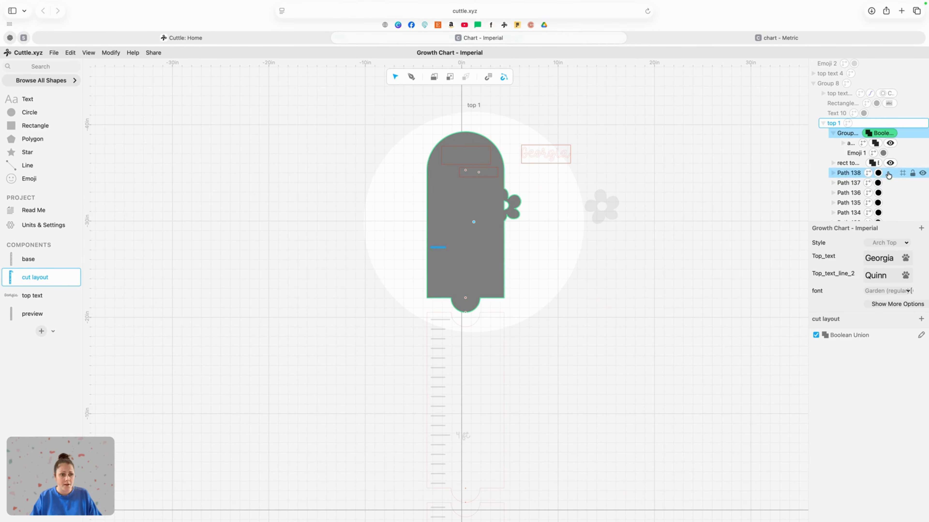
Step: Turn off the flower's fill inside the union and undo the last accidental change
{"action": "left_click", "coordinate": [883, 154]}
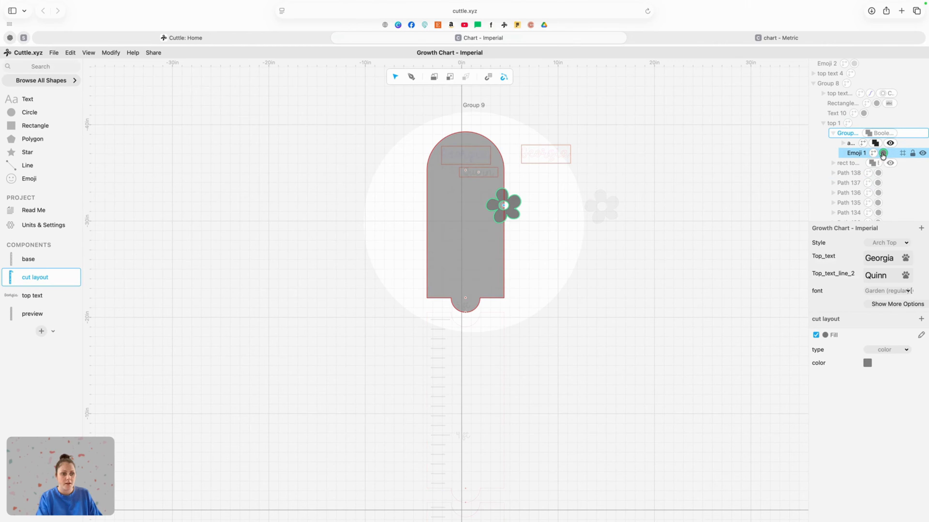
{"action": "left_click", "coordinate": [883, 154]}
{"action": "left_click", "coordinate": [666, 234]}
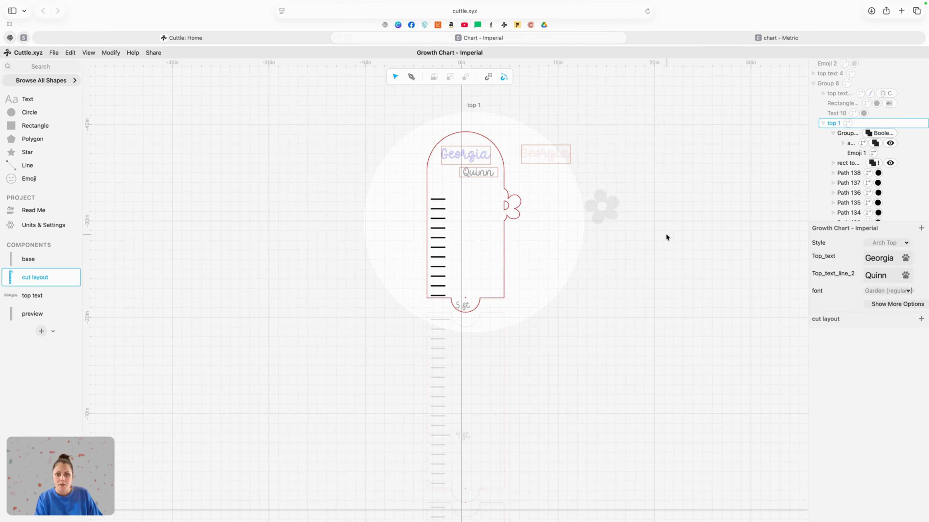
{"action": "left_click", "coordinate": [666, 237]}
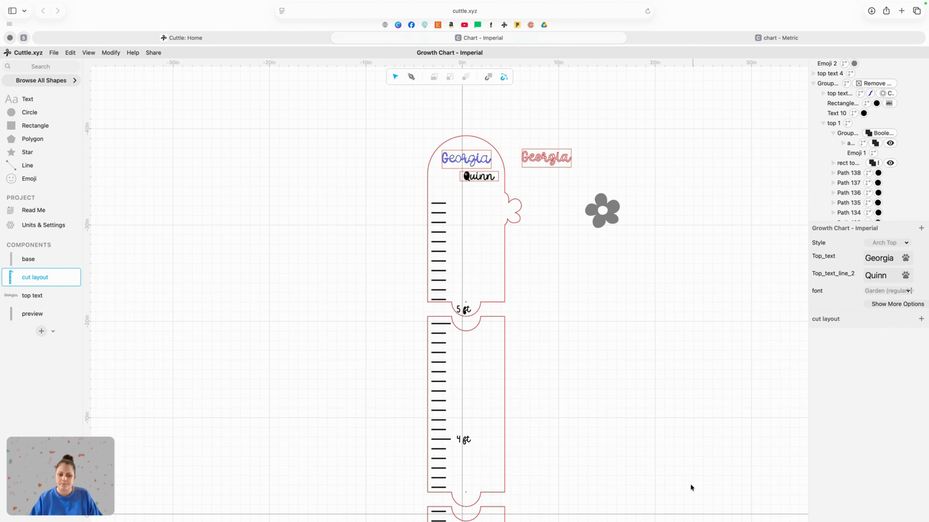
{"action": "key", "text": "super+z"}
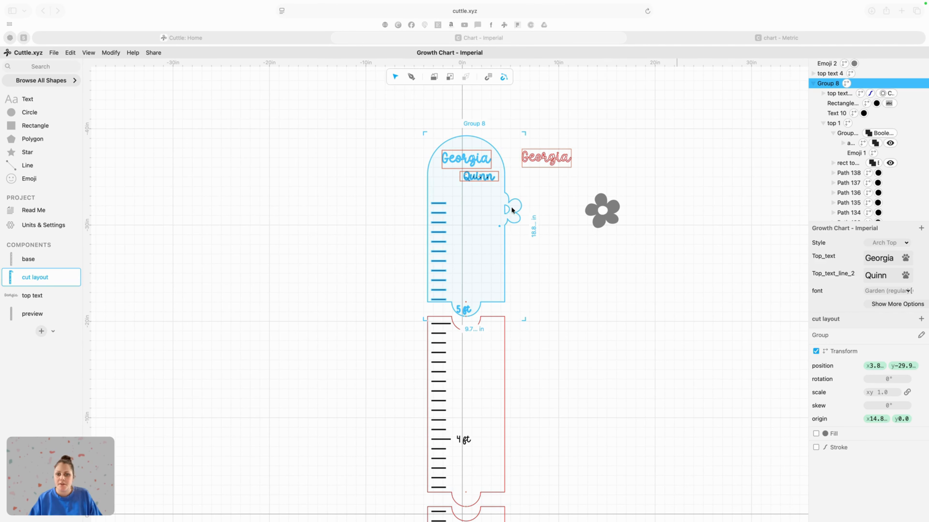
Step: Select the merged arch-and-flower group and apply Remove Holes to it
{"action": "left_click", "coordinate": [599, 265]}
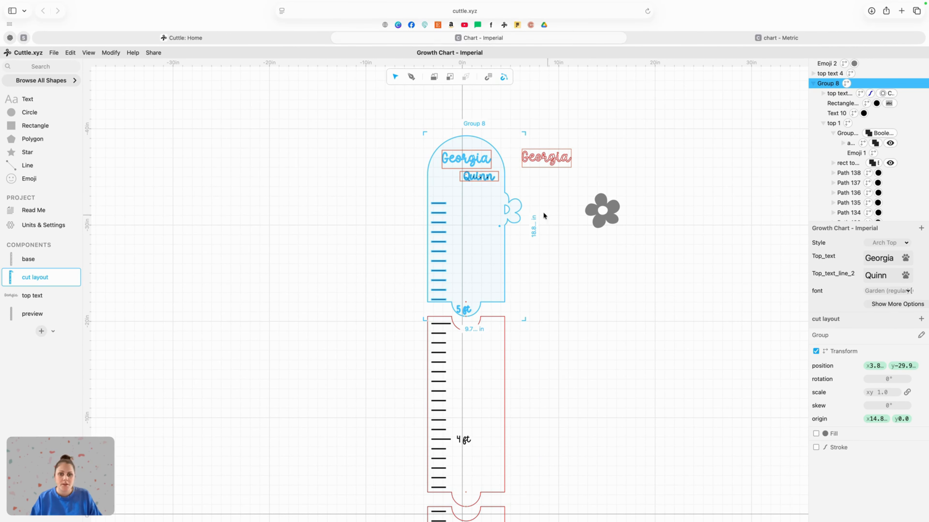
{"action": "double_click", "coordinate": [509, 222]}
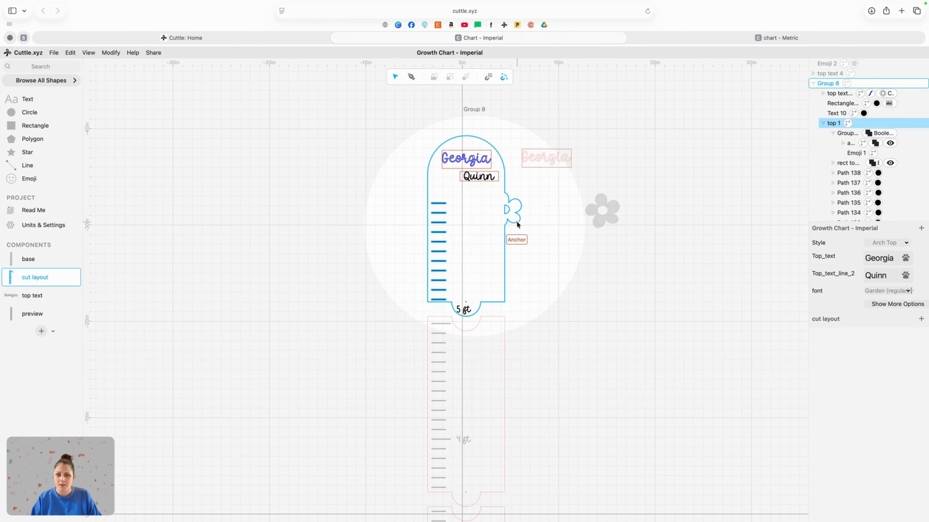
{"action": "double_click", "coordinate": [517, 220]}
{"action": "left_click", "coordinate": [504, 252]}
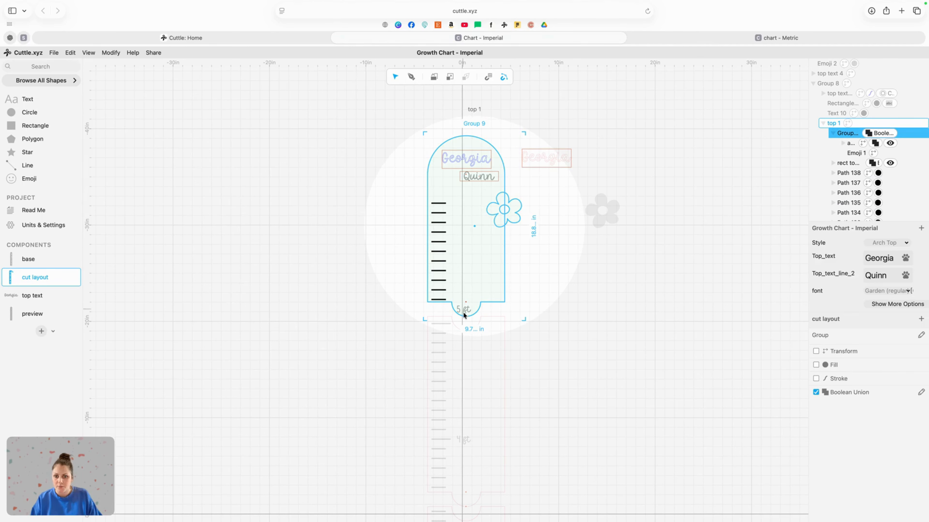
{"action": "left_click", "coordinate": [114, 55]}
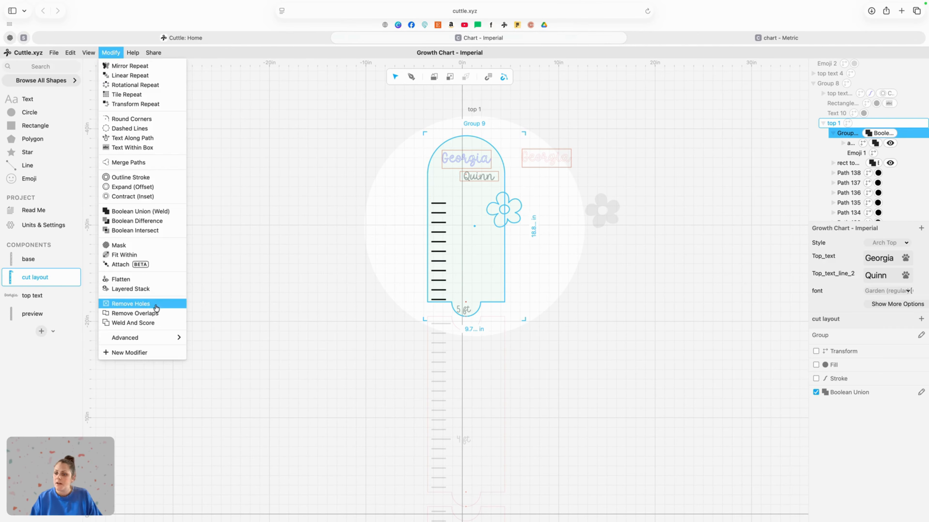
{"action": "left_click", "coordinate": [141, 304]}
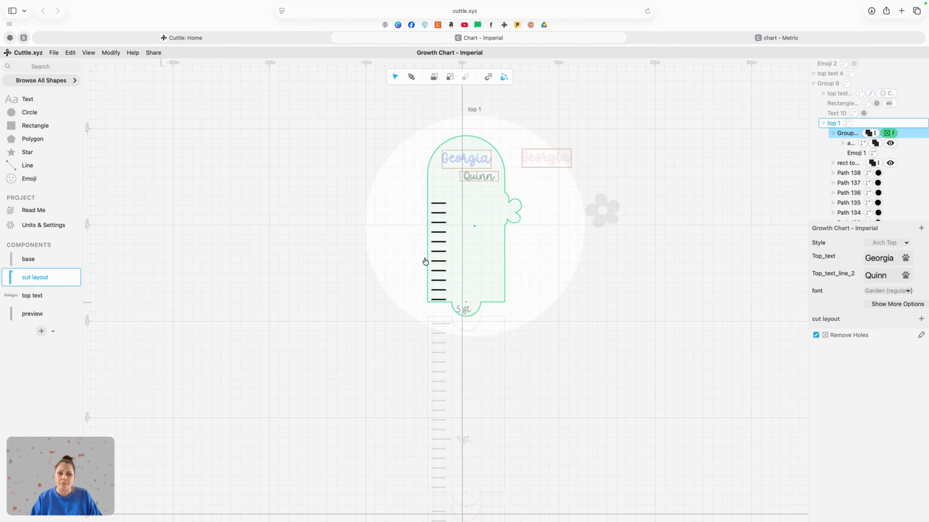
{"action": "left_click", "coordinate": [597, 308]}
{"action": "left_click", "coordinate": [666, 289]}
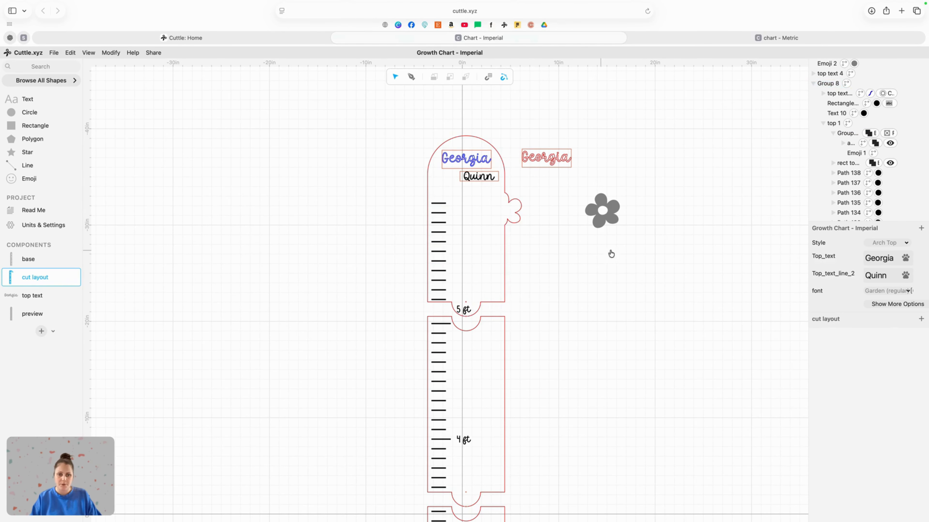
Step: Turn off the second flower's fill and give it a red stroke instead
{"action": "left_click", "coordinate": [600, 224]}
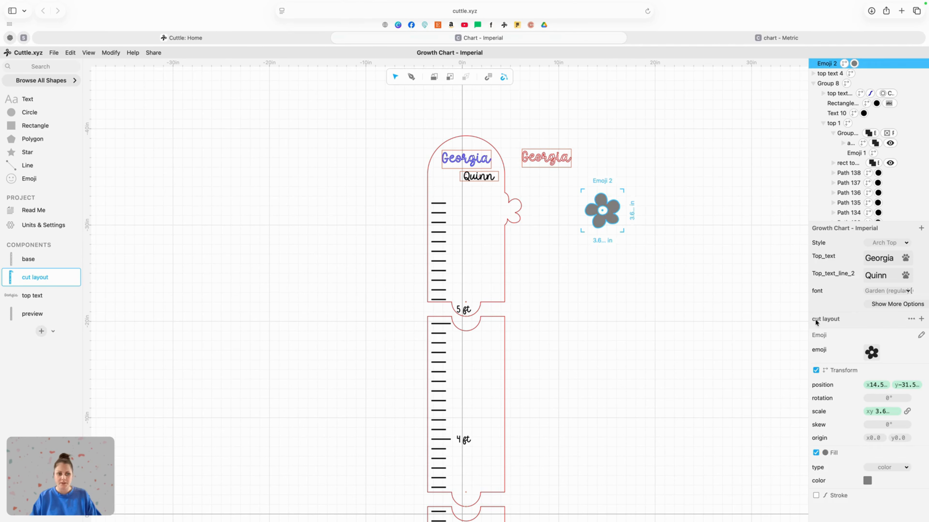
{"action": "left_click", "coordinate": [815, 453]}
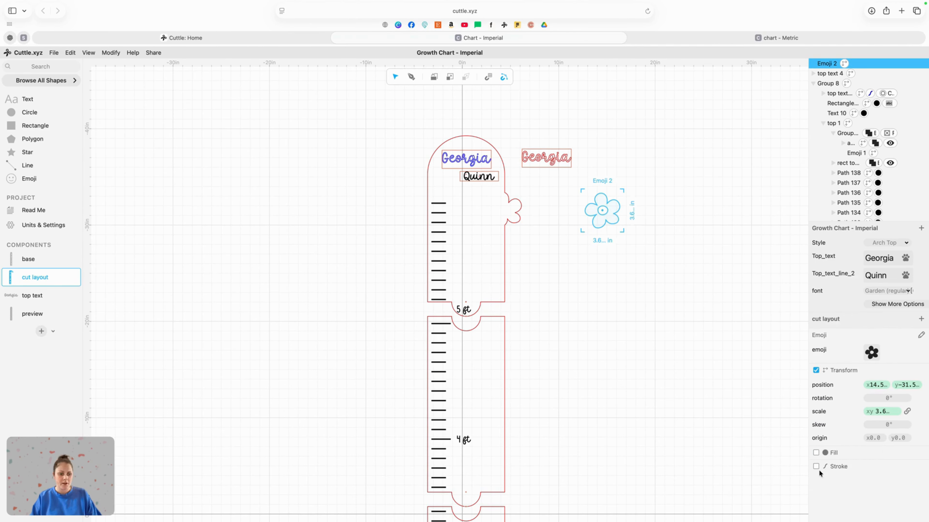
{"action": "left_click", "coordinate": [816, 467]}
{"action": "left_click", "coordinate": [867, 481]}
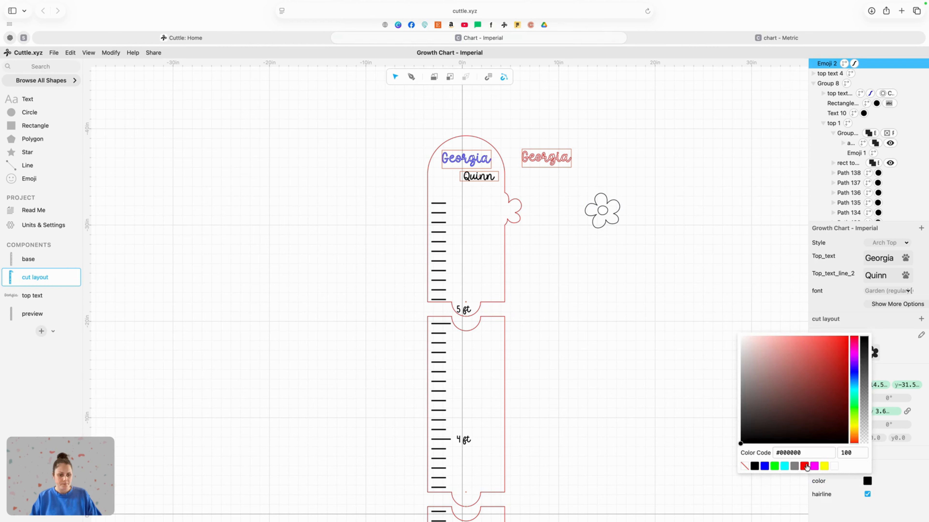
{"action": "left_click", "coordinate": [797, 457]}
{"action": "left_click", "coordinate": [661, 281]}
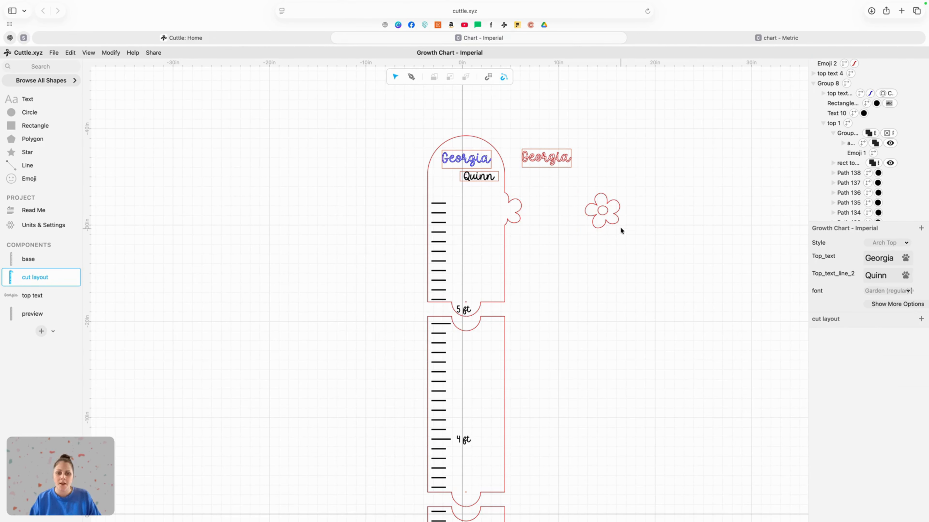
Step: Move the outlined flower closer to the flower bump on the chart's arch
{"action": "left_click_drag", "start_coordinate": [618, 220], "coordinate": [546, 228]}
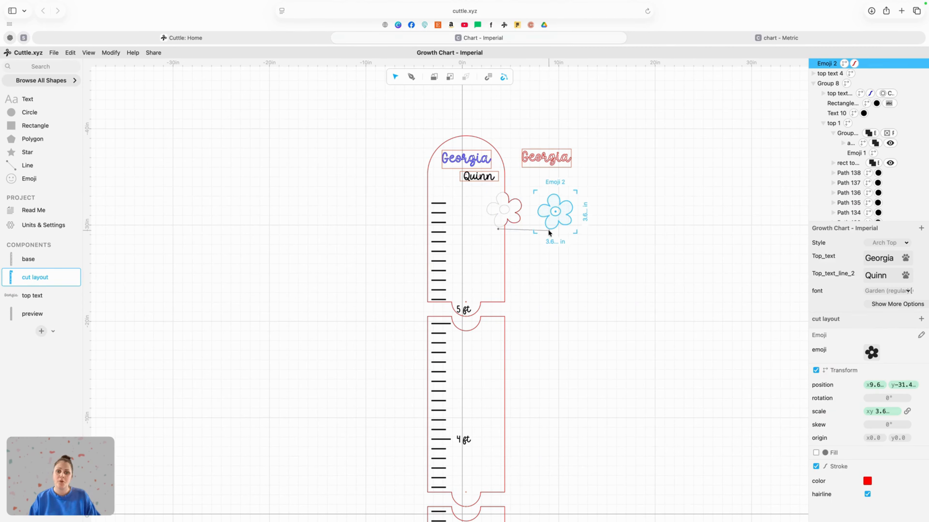
{"action": "left_click", "coordinate": [612, 296]}
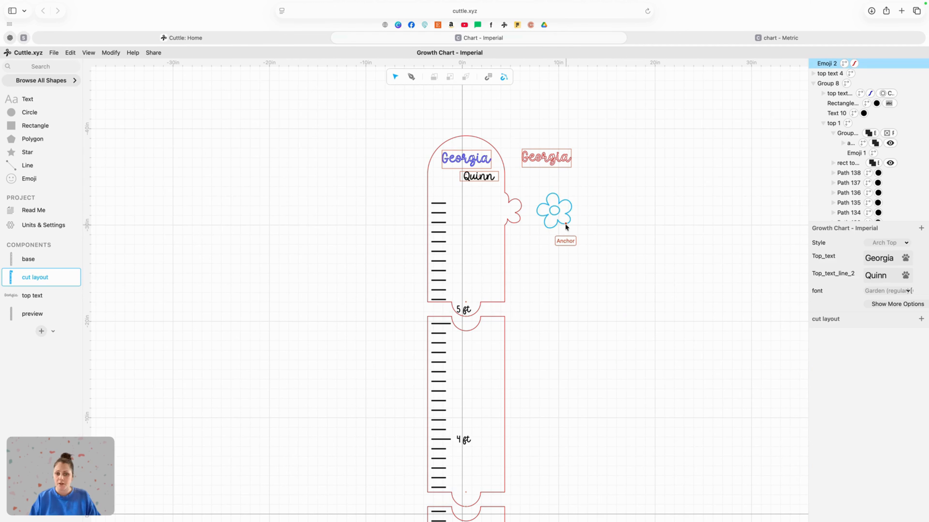
Step: Duplicate the outlined flower and move the copy to its right
{"action": "left_click", "coordinate": [564, 223]}
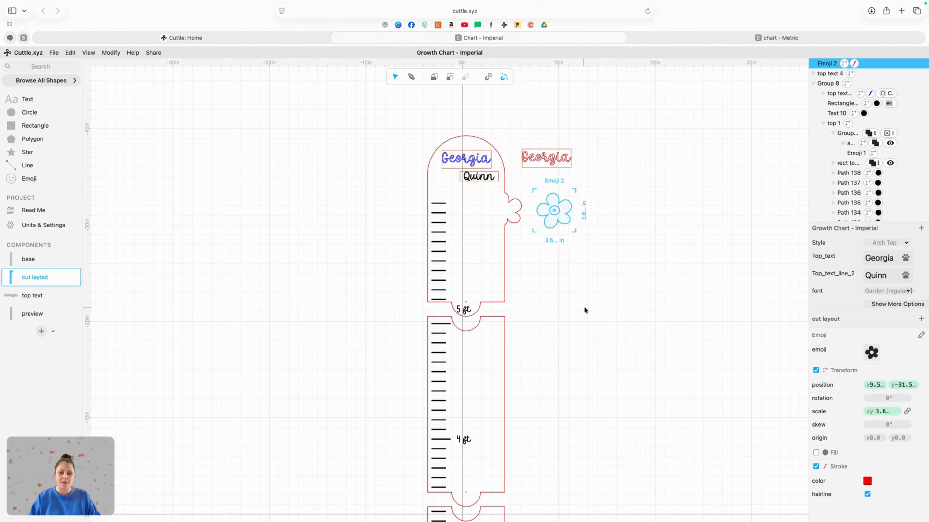
{"action": "key", "text": "super+d"}
{"action": "left_click_drag", "start_coordinate": [554, 210], "coordinate": [600, 211]}
{"action": "left_click", "coordinate": [661, 281]}
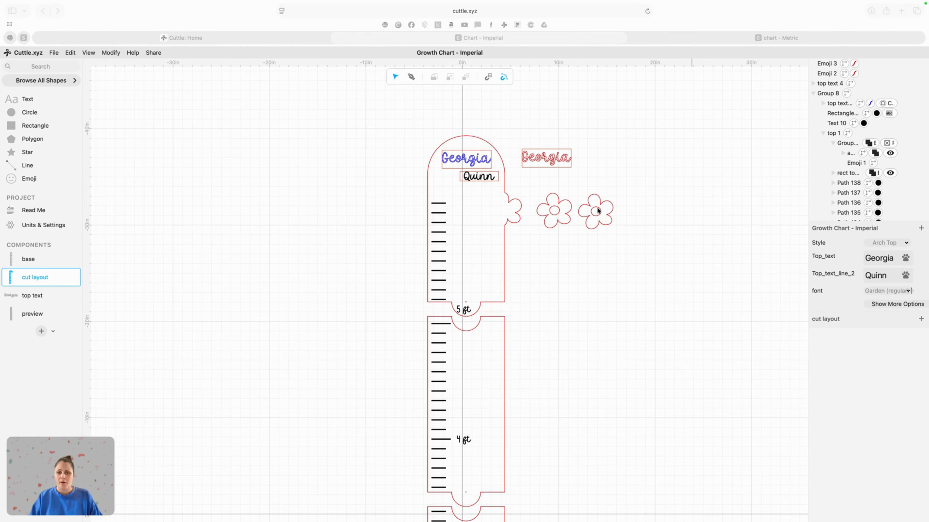
Step: Convert the copied flower to paths
{"action": "left_click", "coordinate": [604, 226]}
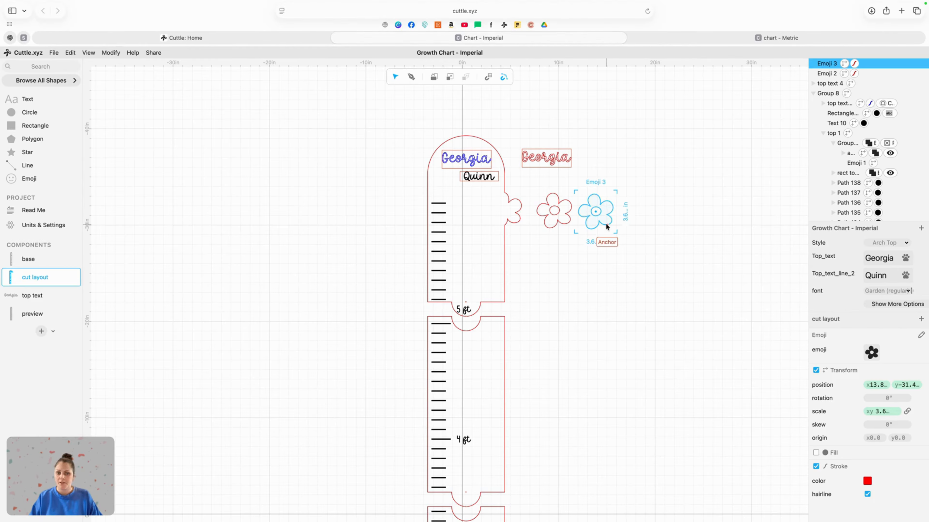
{"action": "left_click", "coordinate": [71, 52]}
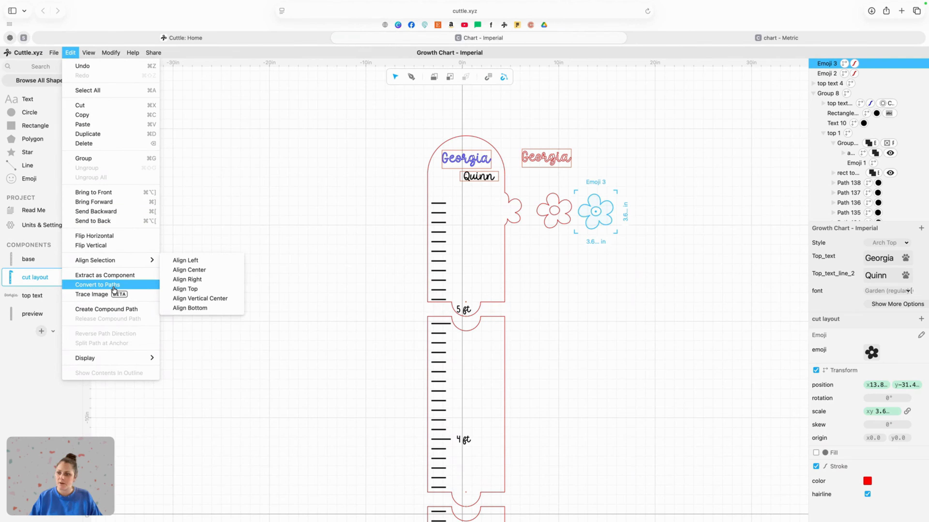
{"action": "left_click", "coordinate": [97, 285]}
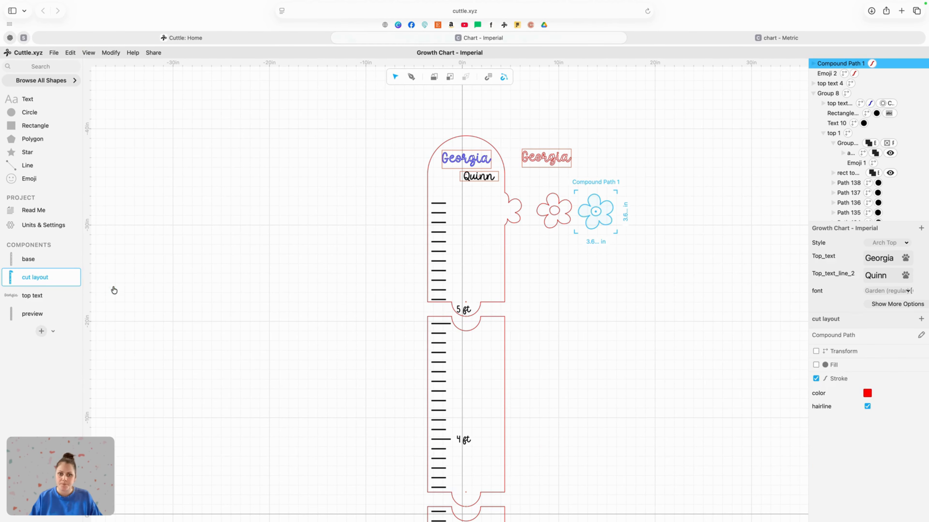
Step: Release the copy's compound path and delete its petal outline, keeping only the center circle
{"action": "left_click", "coordinate": [73, 55]}
{"action": "left_click", "coordinate": [121, 317]}
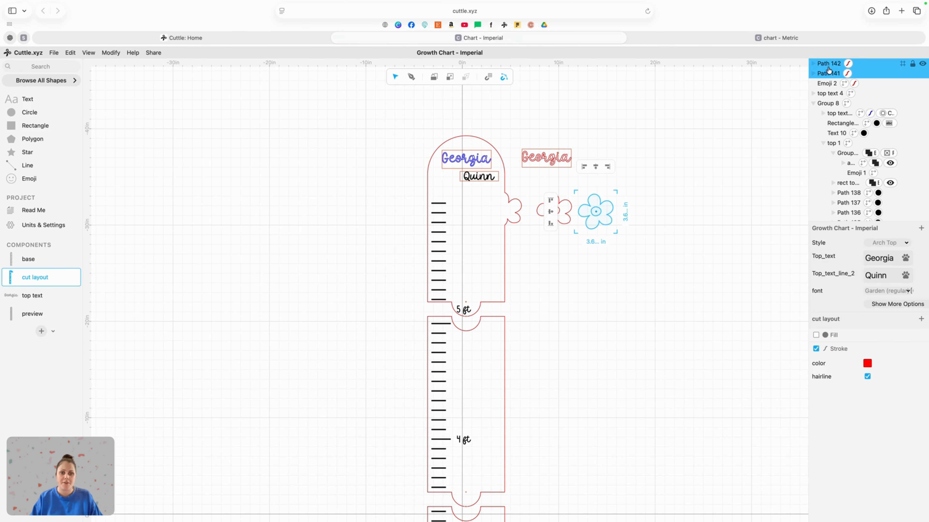
{"action": "left_click", "coordinate": [670, 218]}
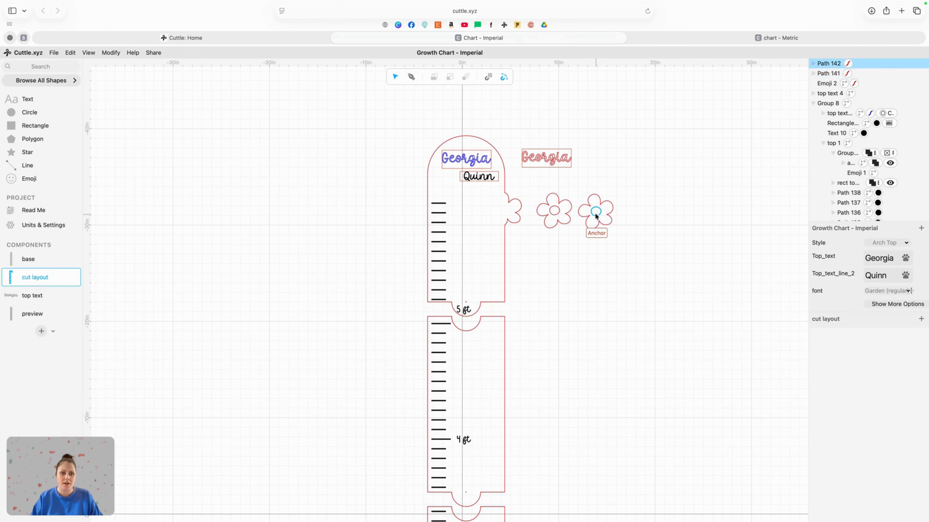
{"action": "left_click", "coordinate": [606, 223]}
{"action": "key", "text": "BackSpace"}
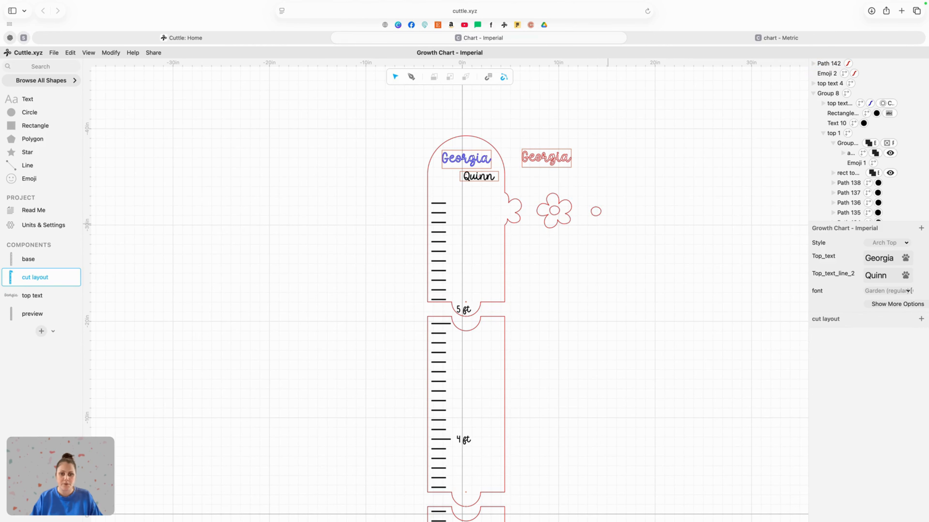
Step: Move the small center circle next to the outlined flower
{"action": "left_click_drag", "start_coordinate": [596, 211], "coordinate": [561, 216]}
{"action": "left_click", "coordinate": [642, 285]}
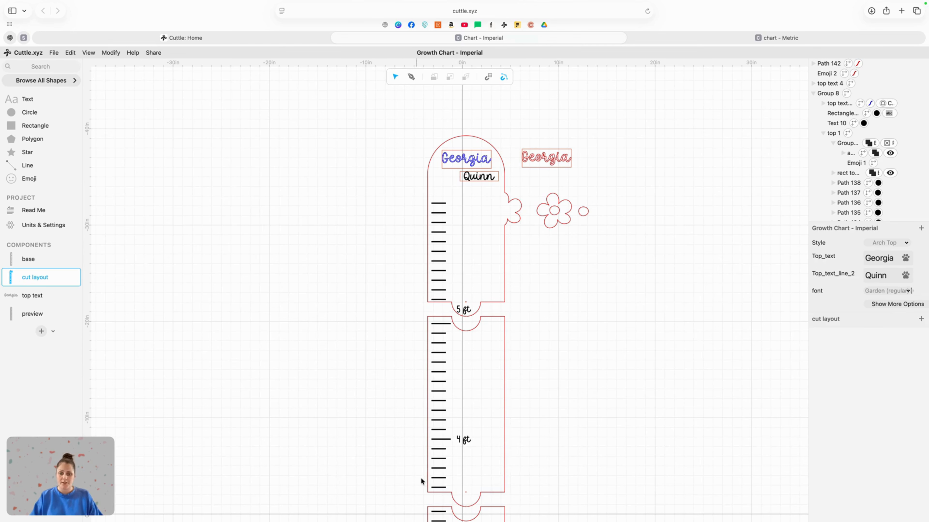
{"action": "scroll", "coordinate": [470, 437], "scroll_direction": "down", "scroll_amount": 5}
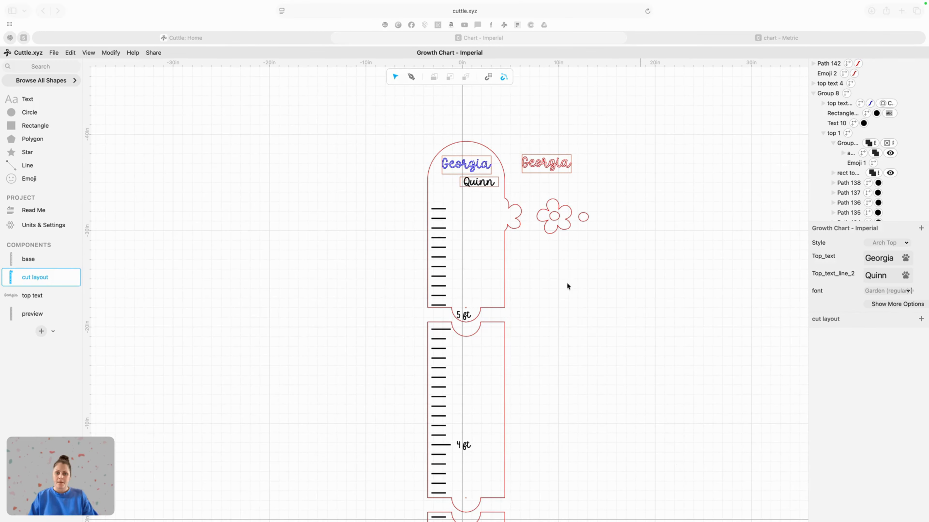